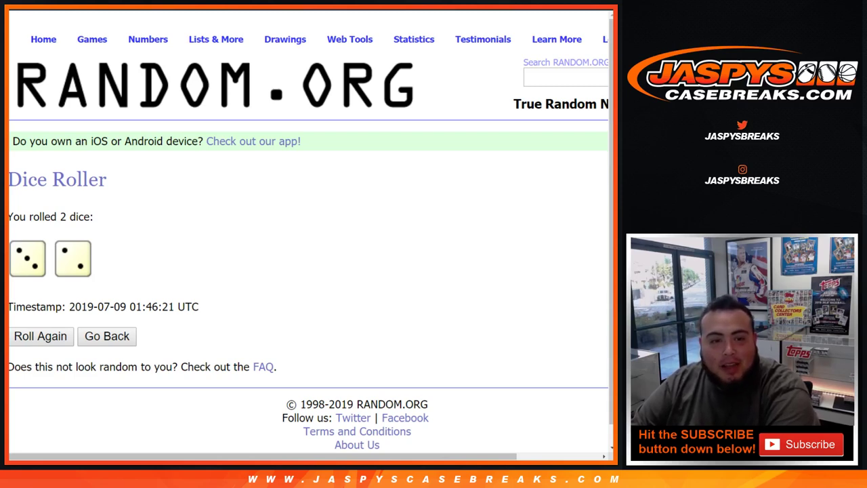
- Shuffle the 24-name list five times in RANDOM.ORG's List Randomizer
key("ctrl+Tab")
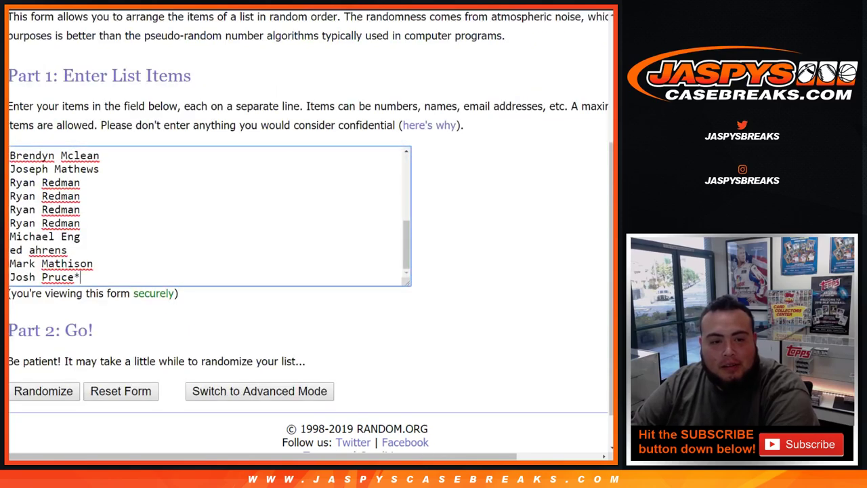
key("ctrl+Tab")
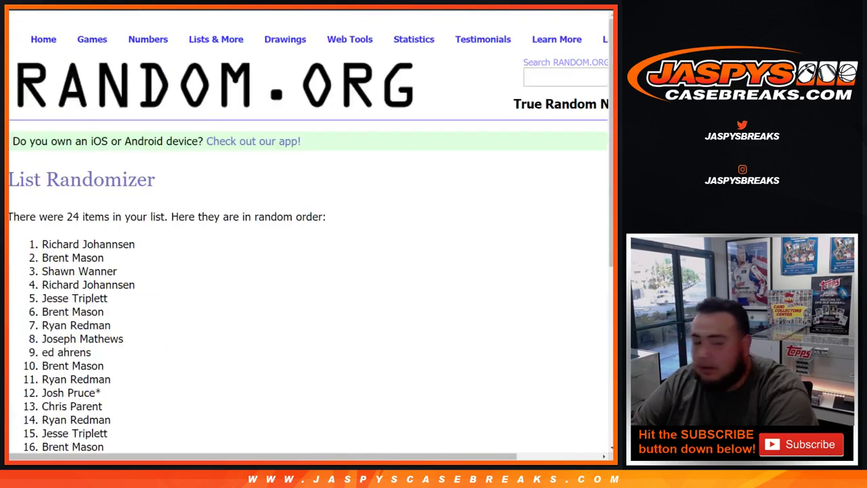
scroll(305, 231, "down", 5)
left_click(29, 345)
scroll(305, 230, "down", 5)
left_click(30, 345)
left_click(29, 344)
scroll(305, 230, "down", 5)
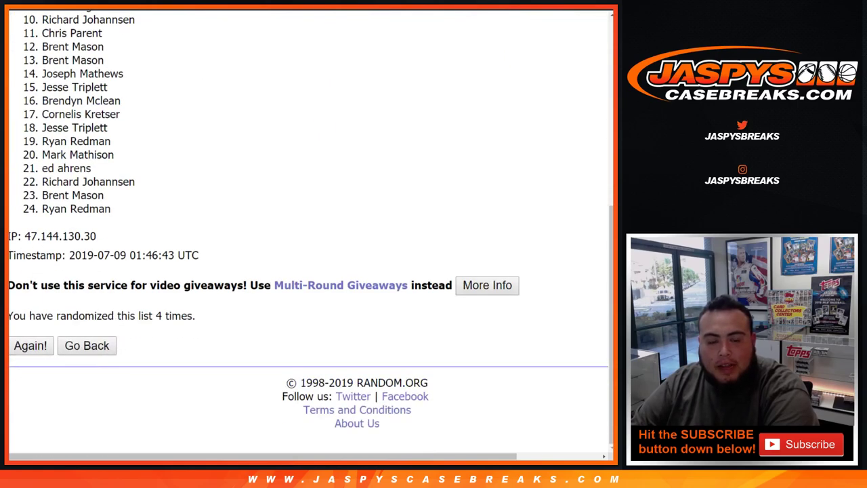
left_click(30, 344)
scroll(304, 231, "down", 5)
- Select the final order of the 24 names and bring up the Google Sheets file list
left_click_drag(156, 316, 196, 315)
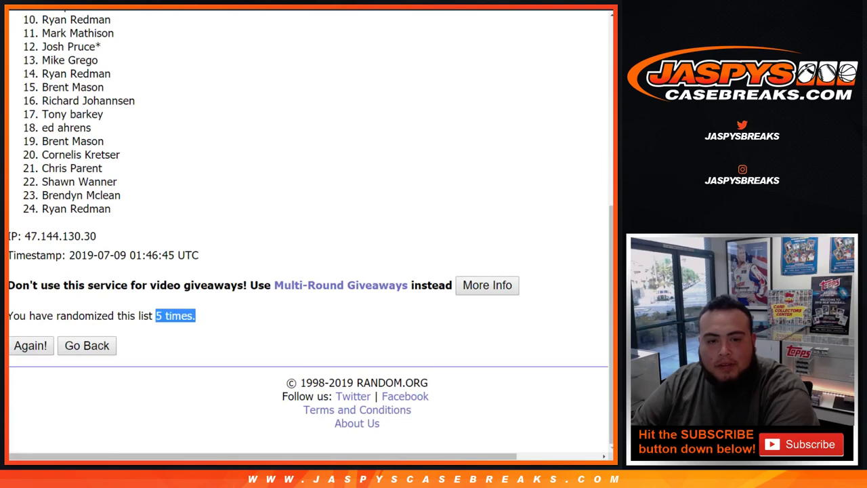
scroll(305, 230, "up", 5)
left_click_drag(42, 196, 112, 259)
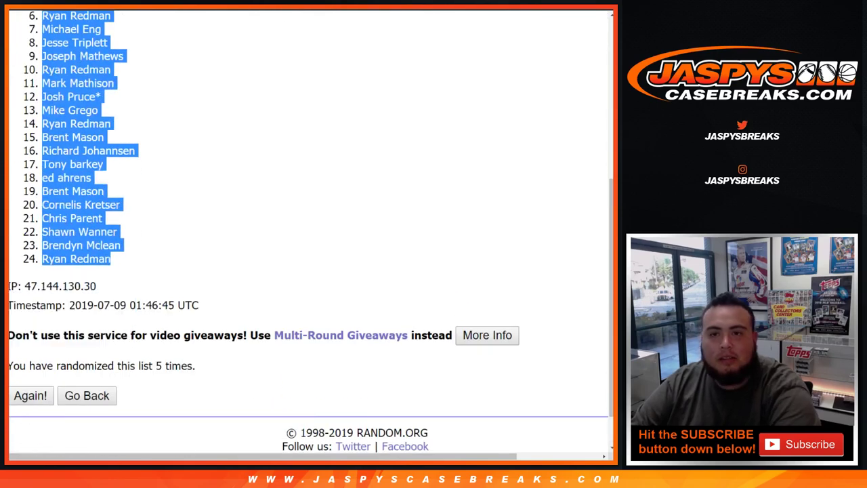
key("ctrl+Tab")
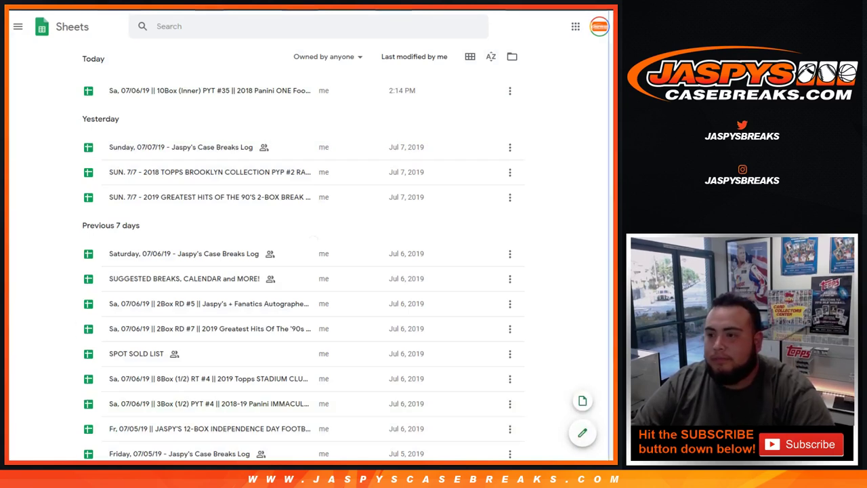
- Paste the 24 shuffled names into A1:A24 of a new blank spreadsheet, then return to RANDOM.ORG
key("ctrl+Tab")
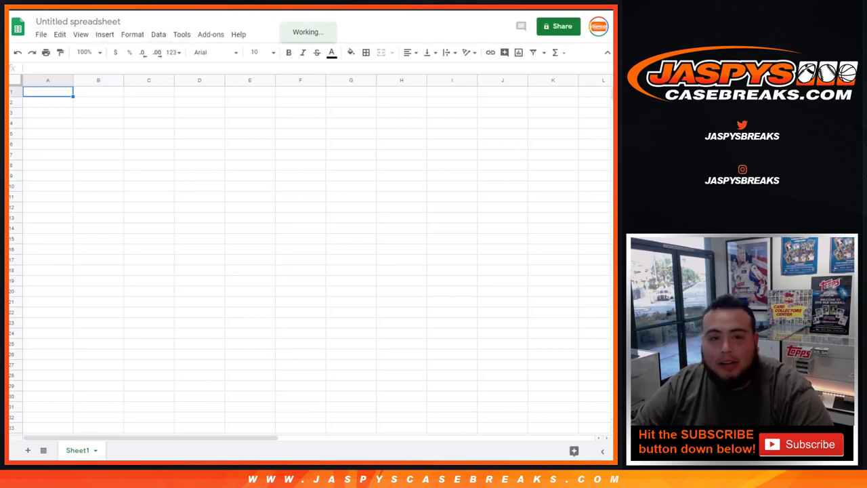
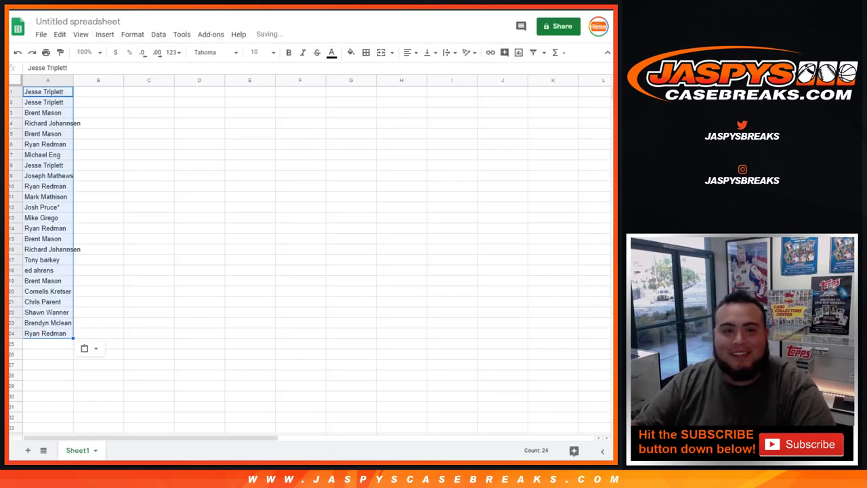
key("ctrl+Tab")
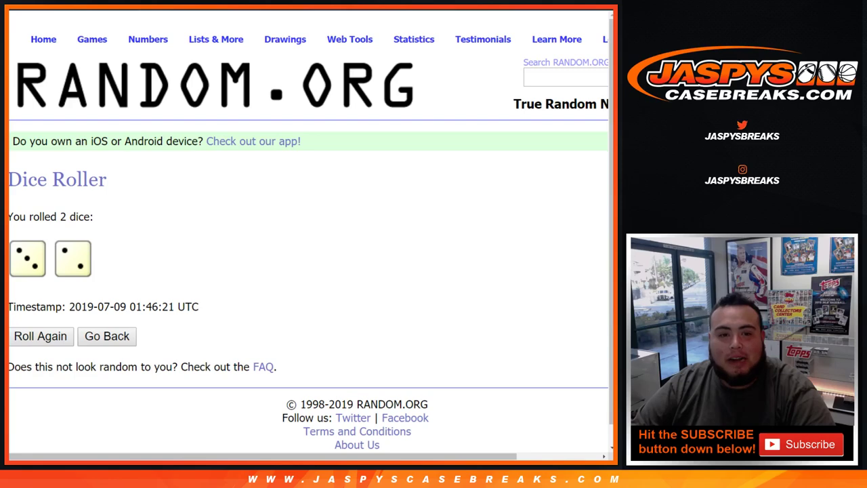
key("ctrl+Tab")
key("ctrl+Tab")
- Randomize the 24-division list five times, NBA Southeast ending first, and select the final order
scroll(308, 231, "down", 2)
left_click(43, 344)
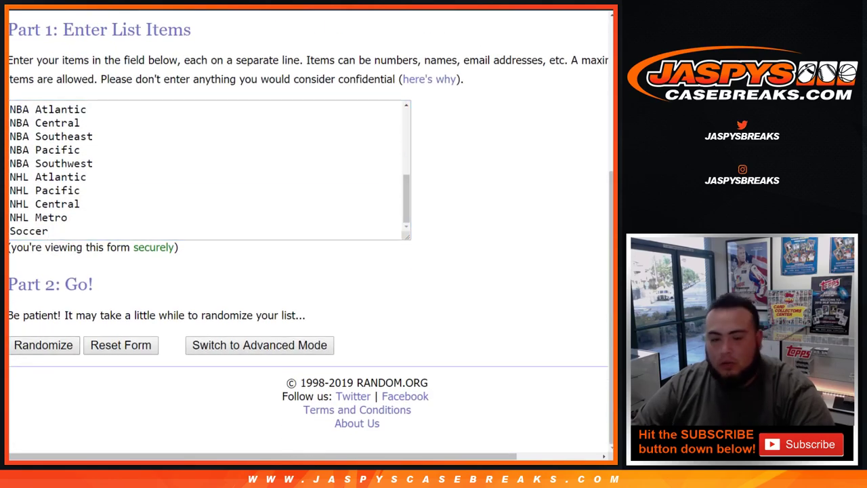
scroll(308, 230, "down", 5)
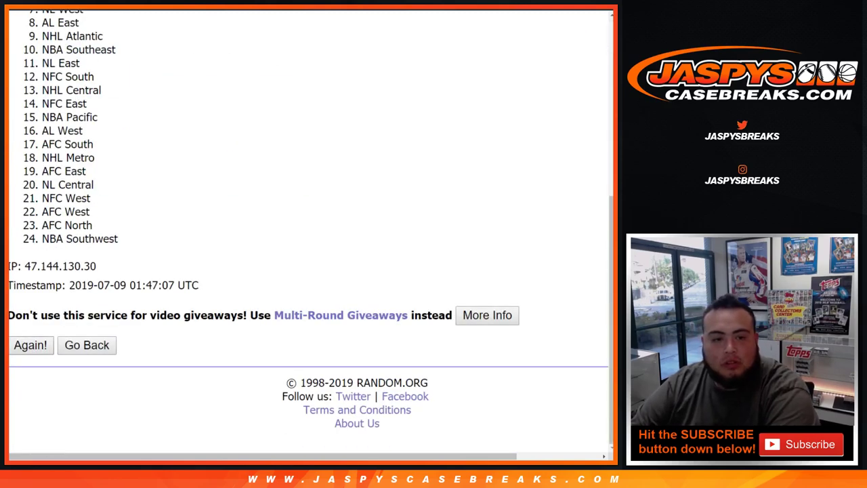
left_click(31, 344)
scroll(308, 231, "down", 5)
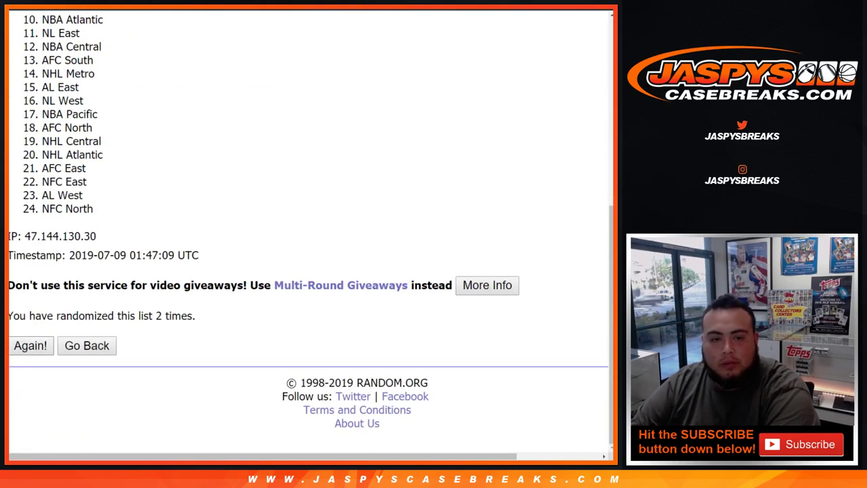
left_click(31, 345)
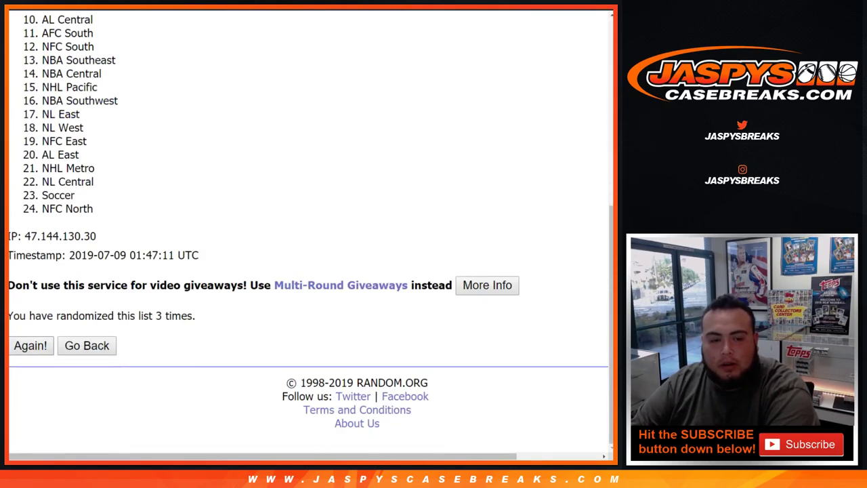
left_click(31, 345)
left_click(31, 345)
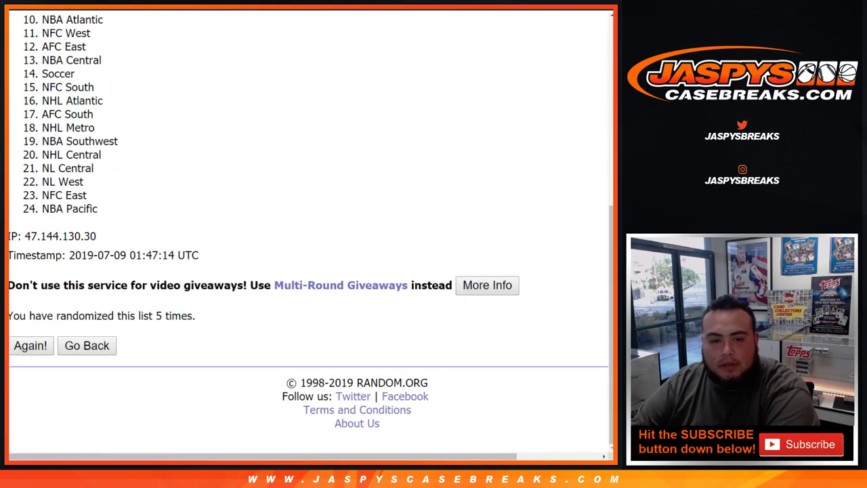
left_click_drag(155, 315, 193, 316)
scroll(305, 231, "up", 5)
left_click_drag(42, 198, 98, 308)
key("ctrl+c")
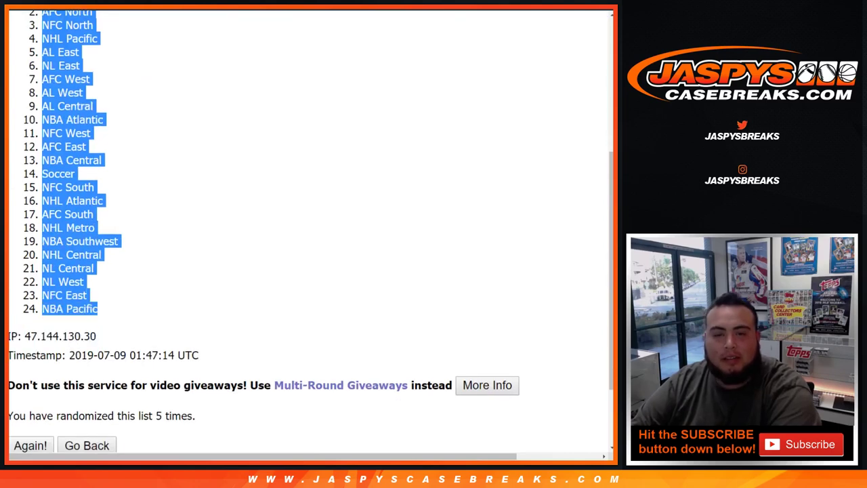
- Paste the shuffled divisions into column B, starting at B1 beside the names
key("alt+Tab")
left_click(98, 91)
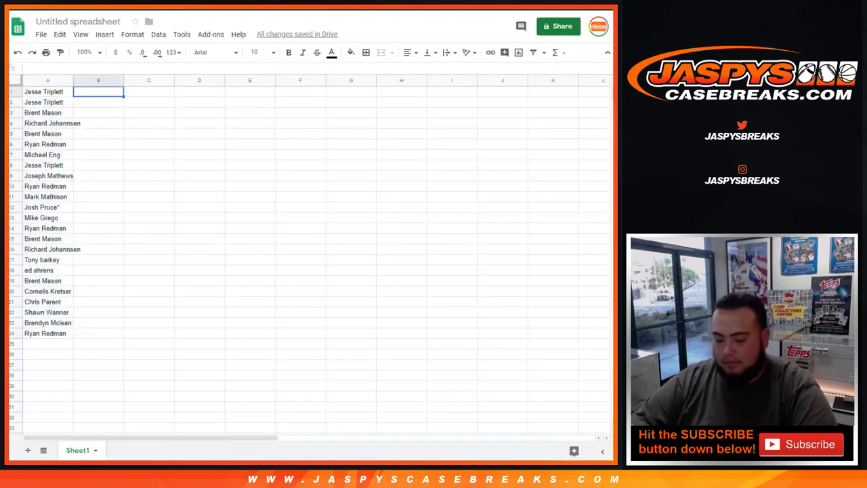
key("ctrl+v")
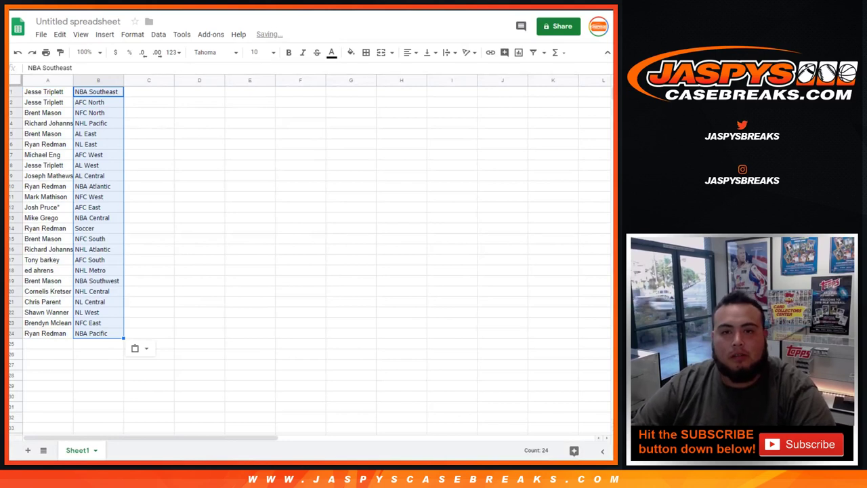
- Set the whole sheet to 14-point text and autofit columns A and B
key("ctrl+a")
left_click(258, 52)
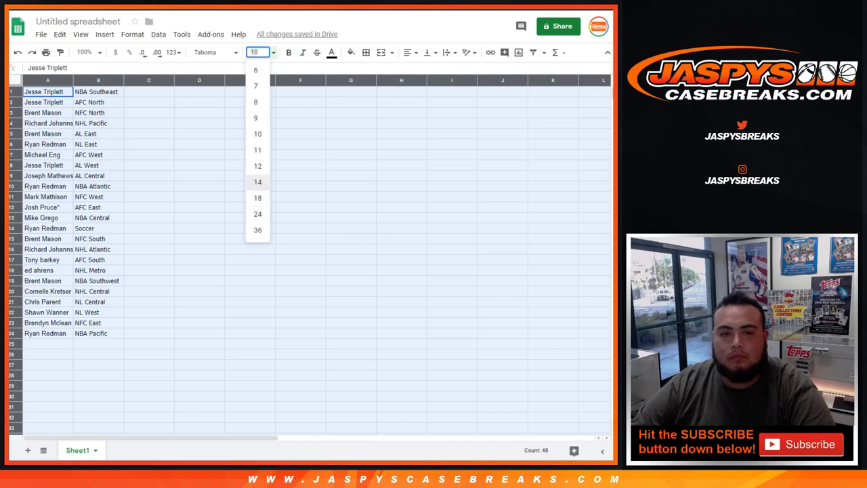
left_click(258, 182)
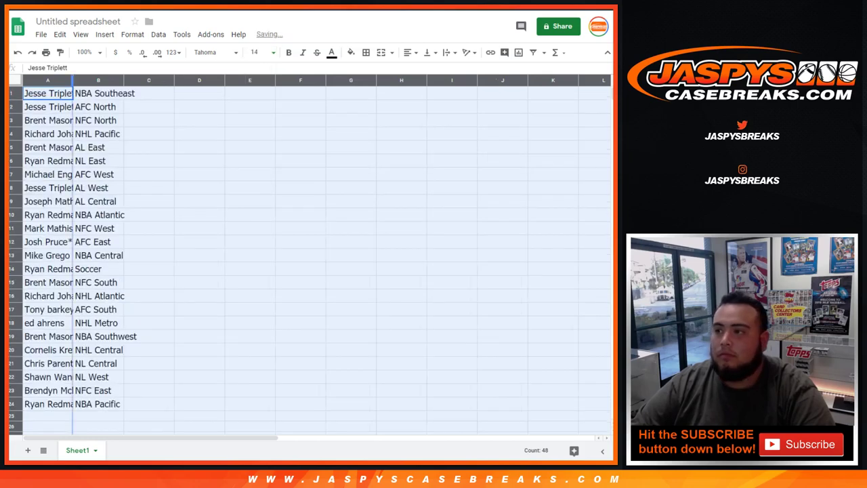
double_click(72, 80)
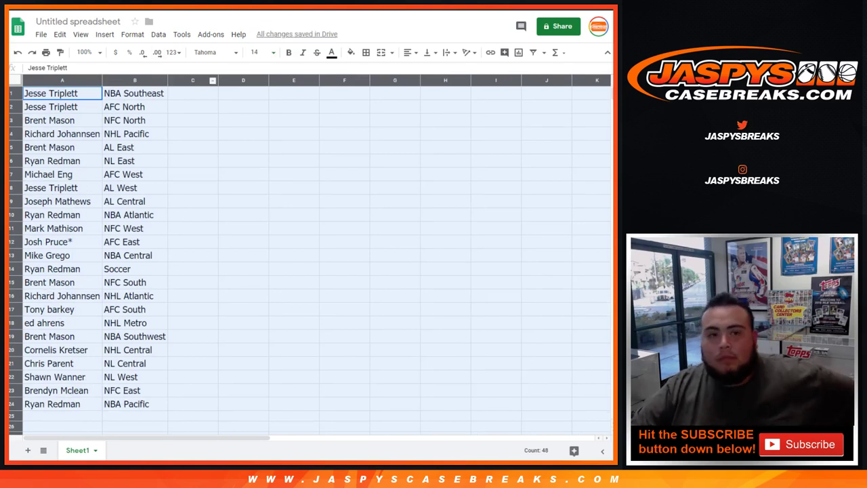
left_click(11, 93)
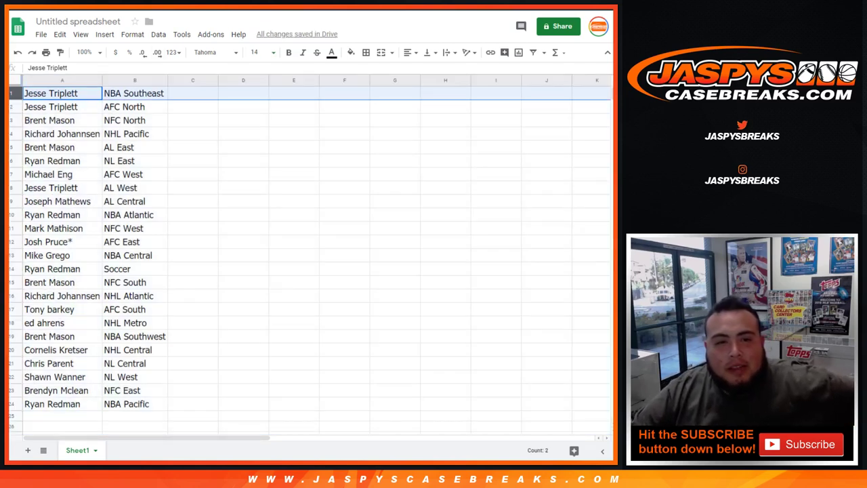
- Review the name–division pairings in rows 2 through 13
left_click(11, 107)
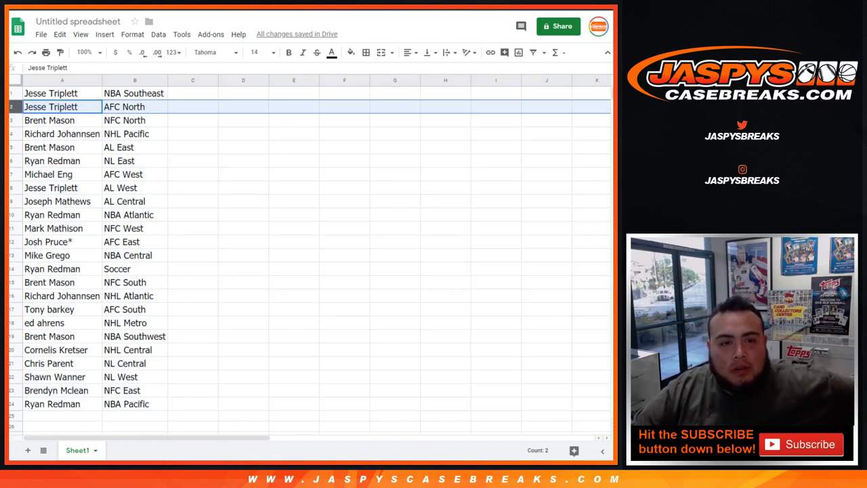
left_click(11, 120)
left_click(11, 134)
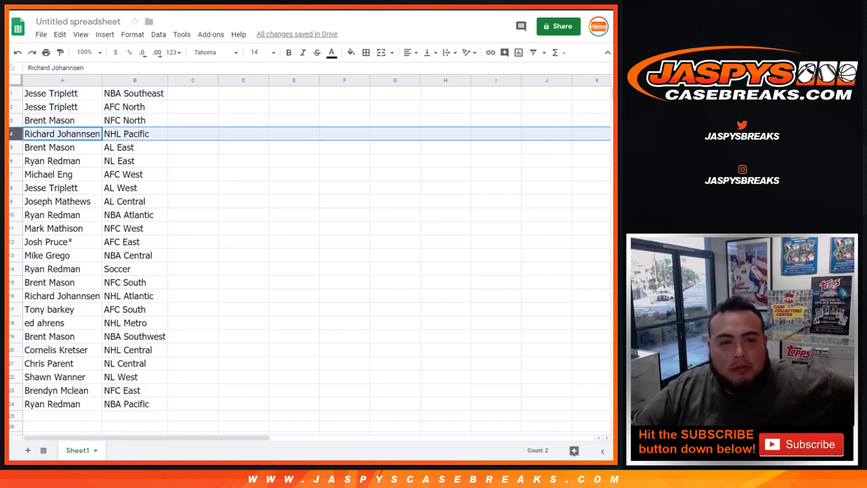
left_click(11, 147)
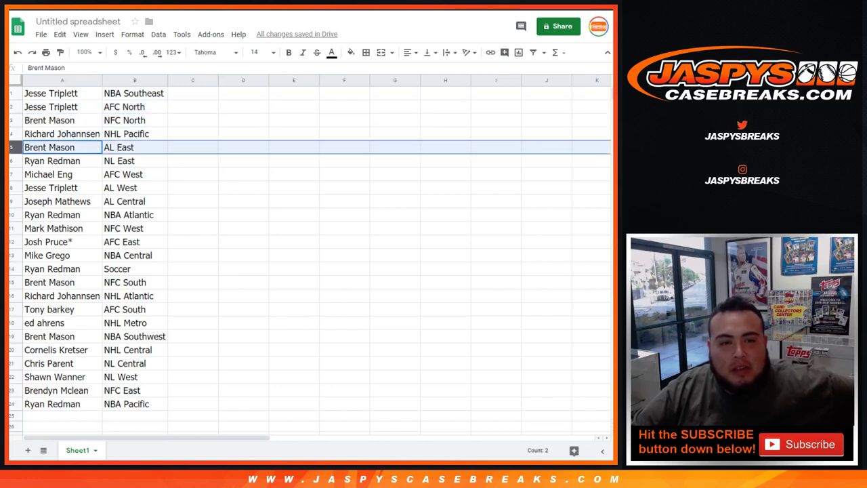
left_click(11, 160)
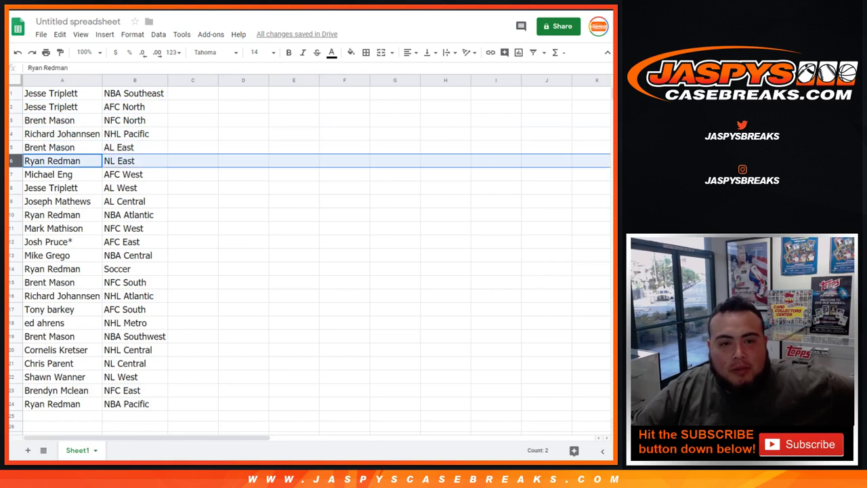
left_click(11, 174)
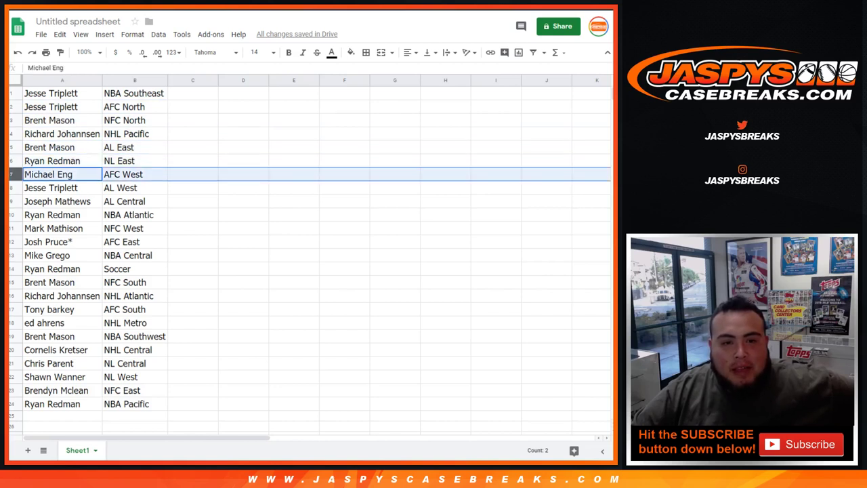
left_click(11, 187)
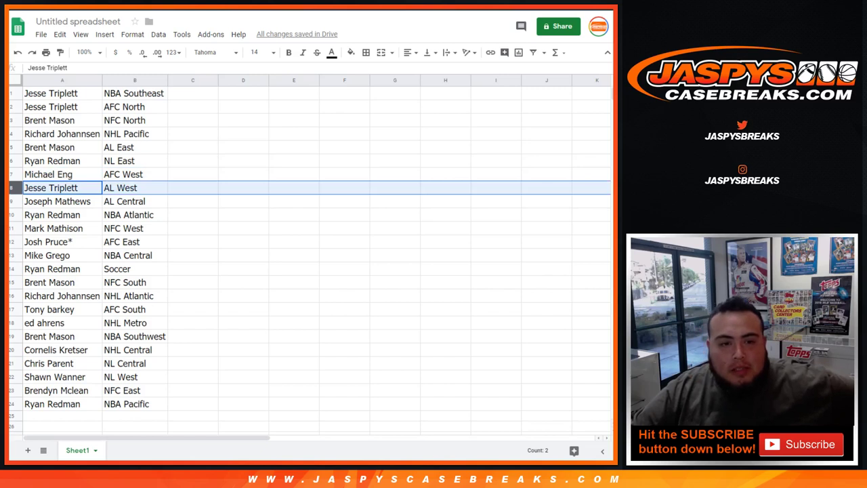
left_click(11, 202)
left_click(11, 214)
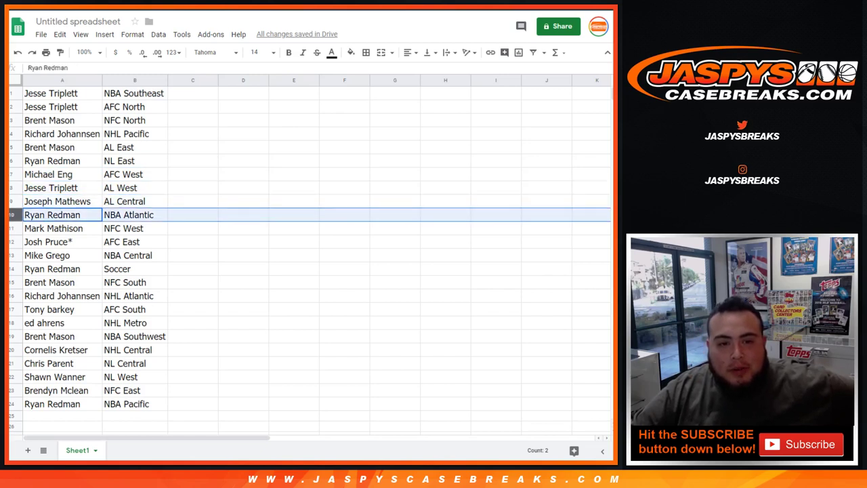
left_click(11, 228)
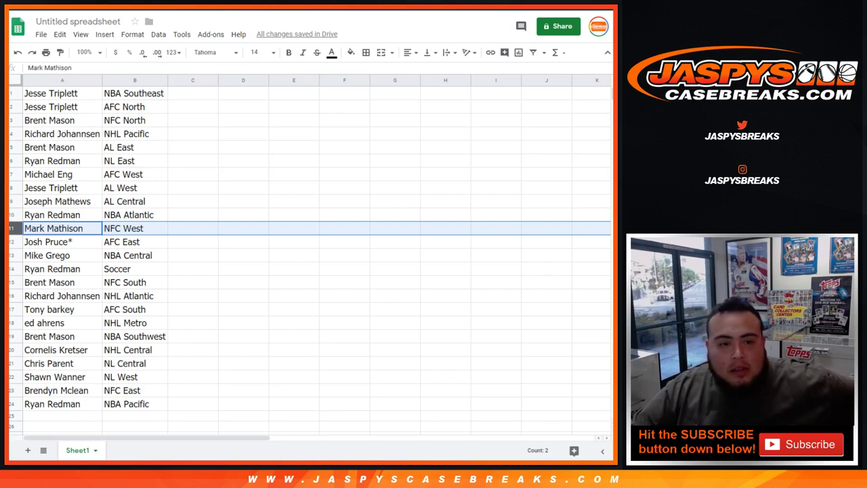
left_click(10, 242)
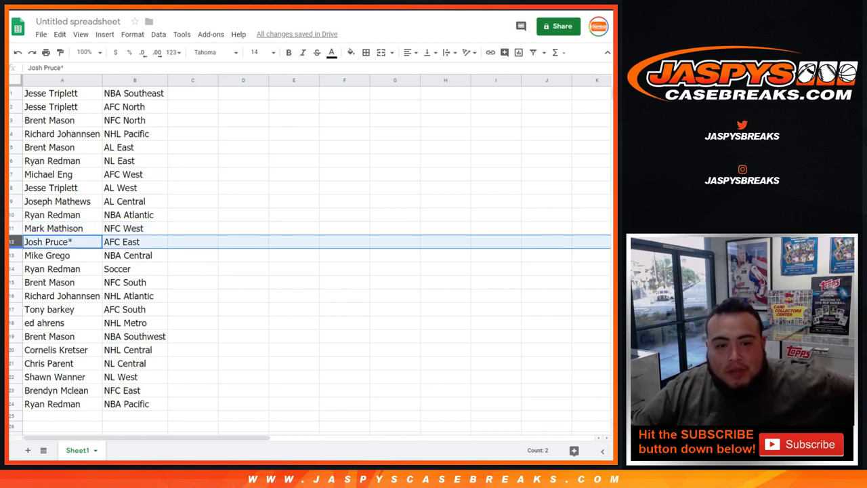
left_click(11, 255)
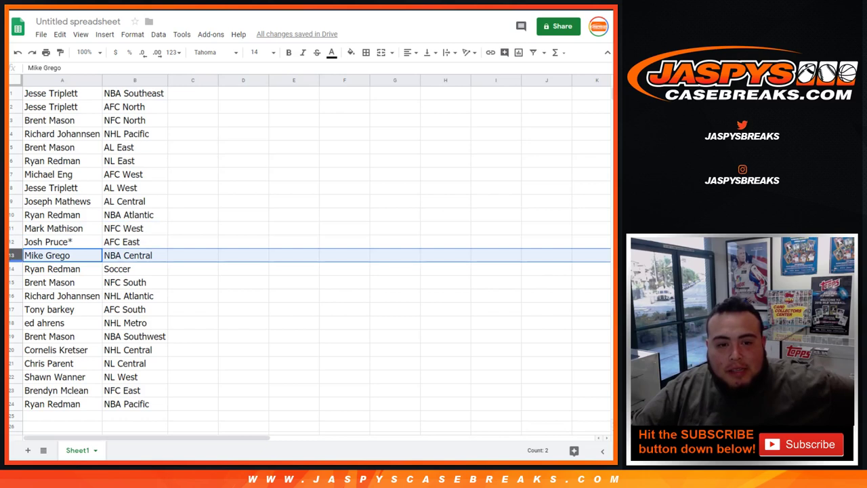
- Review rows 14–24, Soccer through NBA Pacific, then select the divisions column B
left_click(11, 268)
left_click(11, 283)
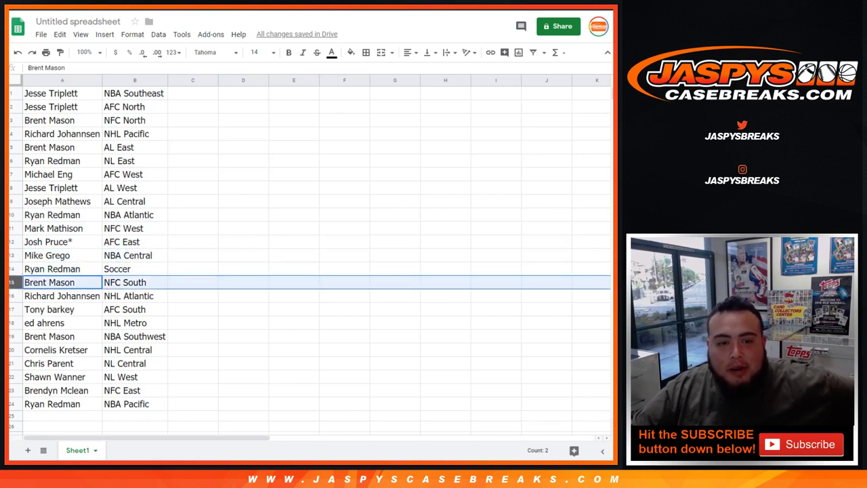
scroll(310, 257, "down", 2)
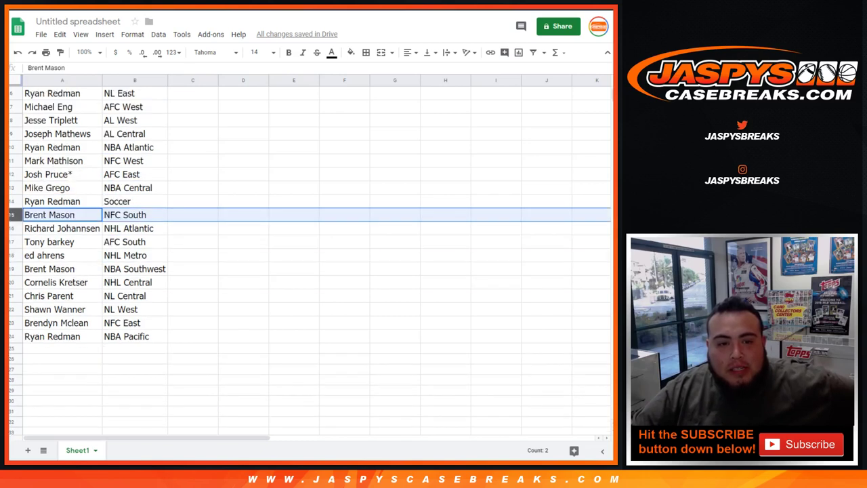
left_click(10, 228)
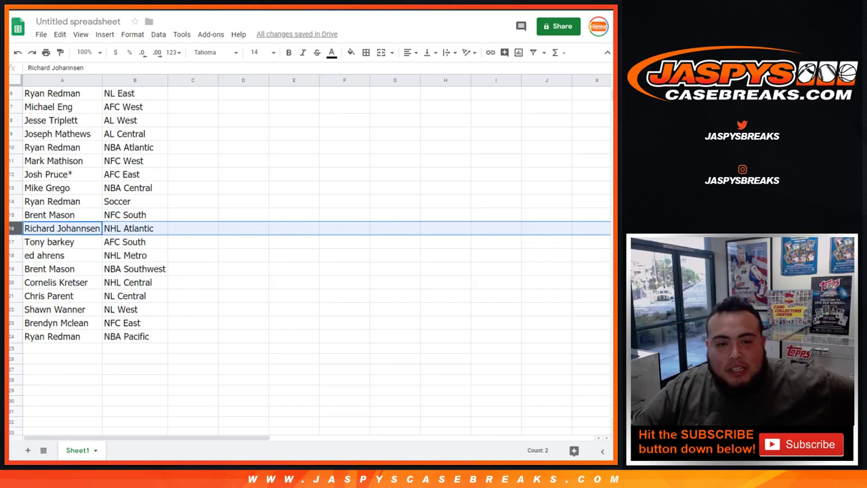
left_click(11, 242)
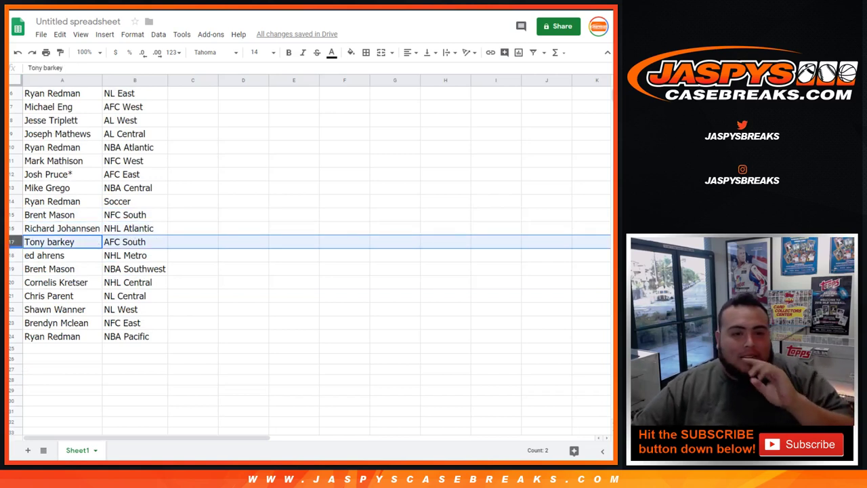
left_click(11, 256)
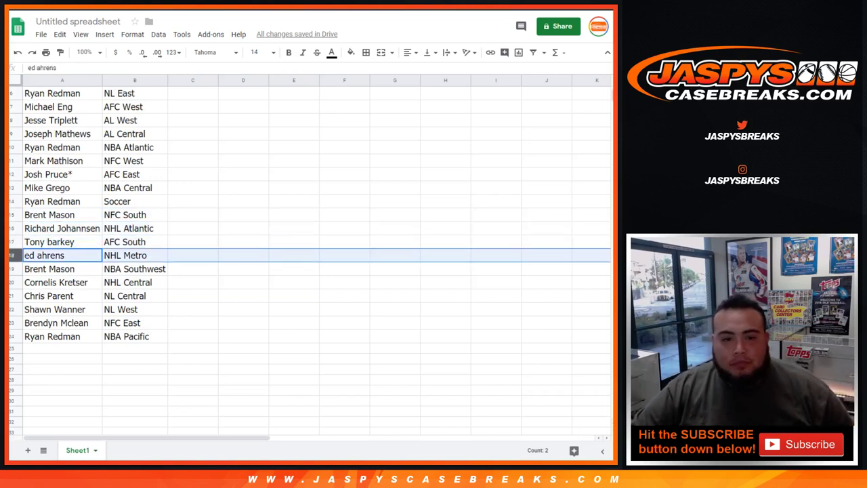
left_click(11, 269)
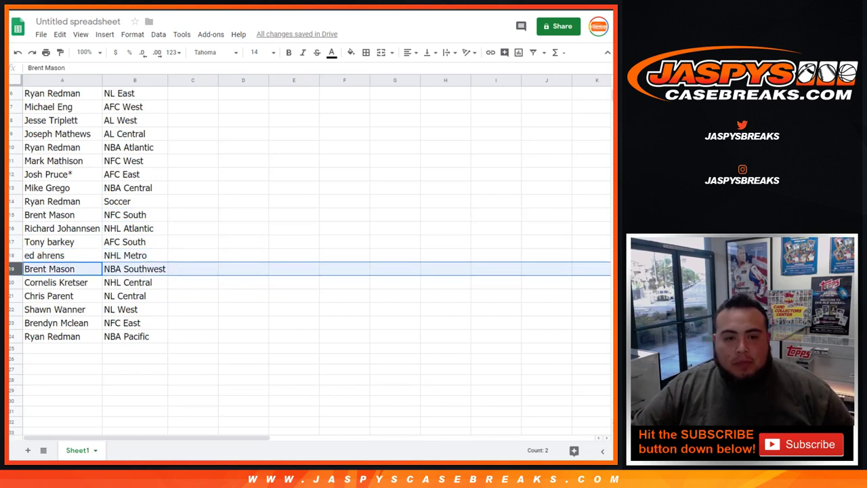
left_click(11, 282)
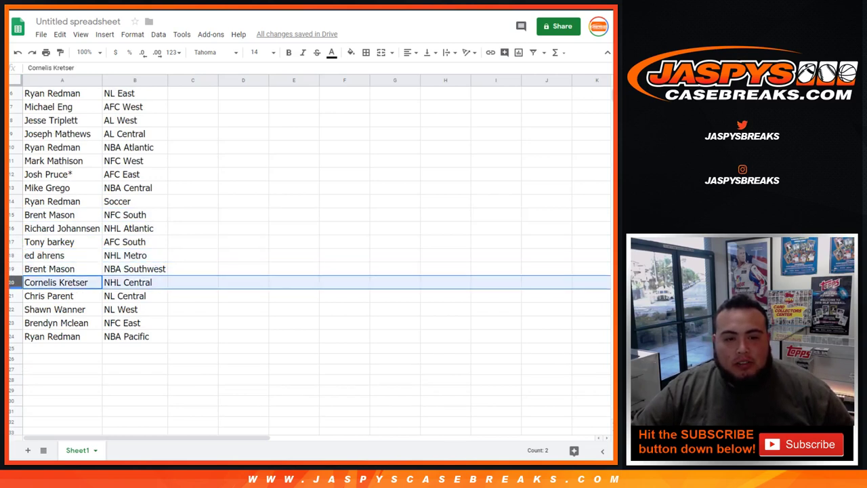
left_click(11, 296)
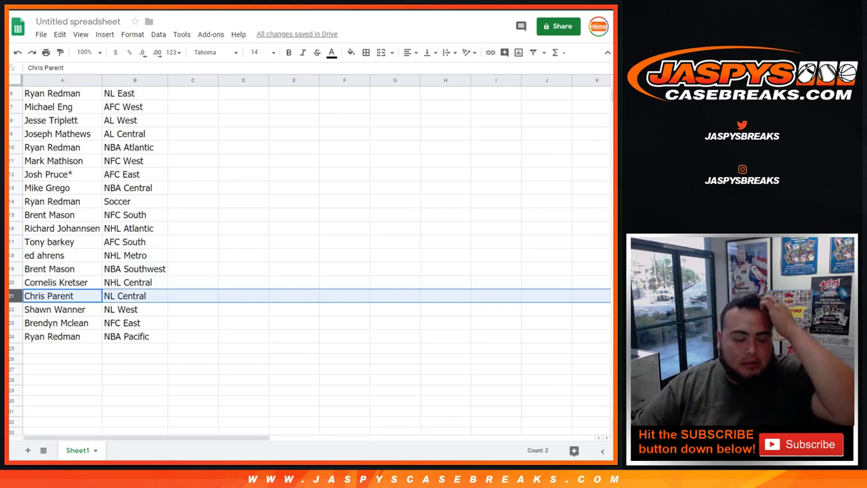
left_click(11, 310)
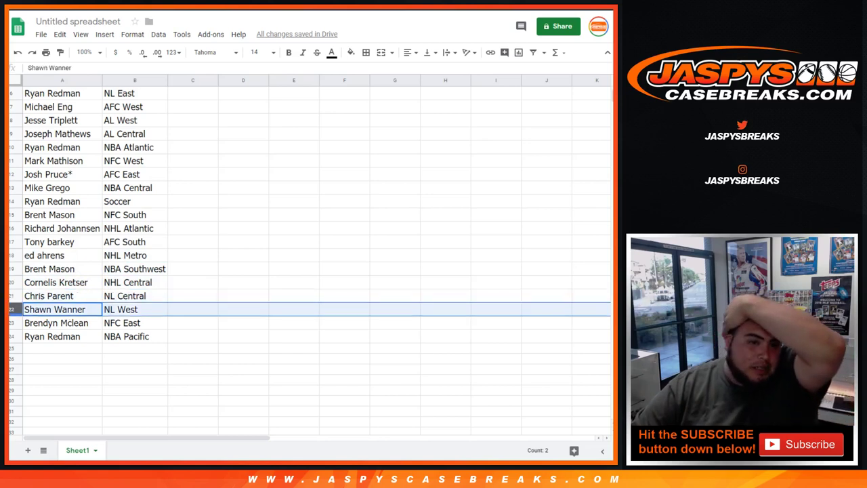
left_click(10, 323)
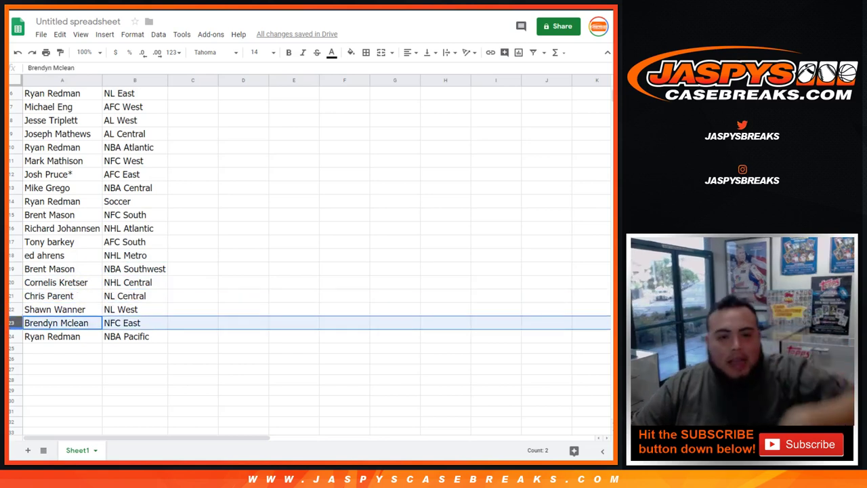
left_click(10, 337)
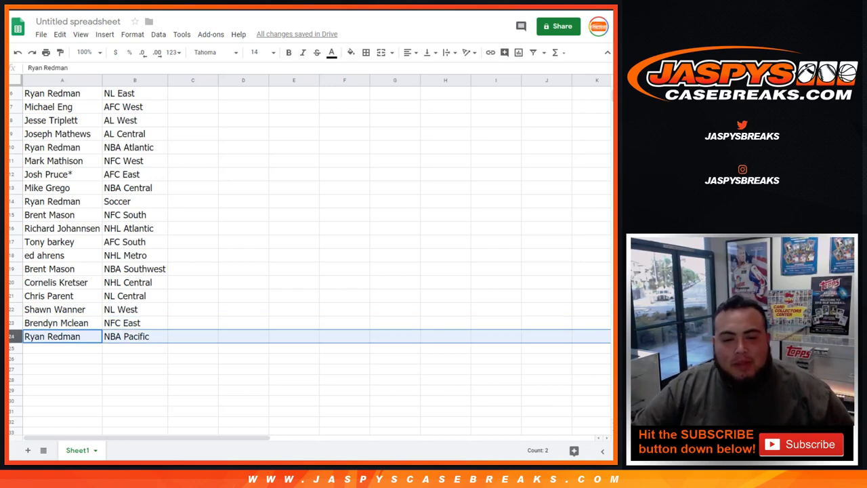
scroll(305, 258, "up", 3)
left_click(134, 80)
- Sort the sheet A→Z by division and title the file 'MON. 7/8 - ' plus the product title
right_click(135, 80)
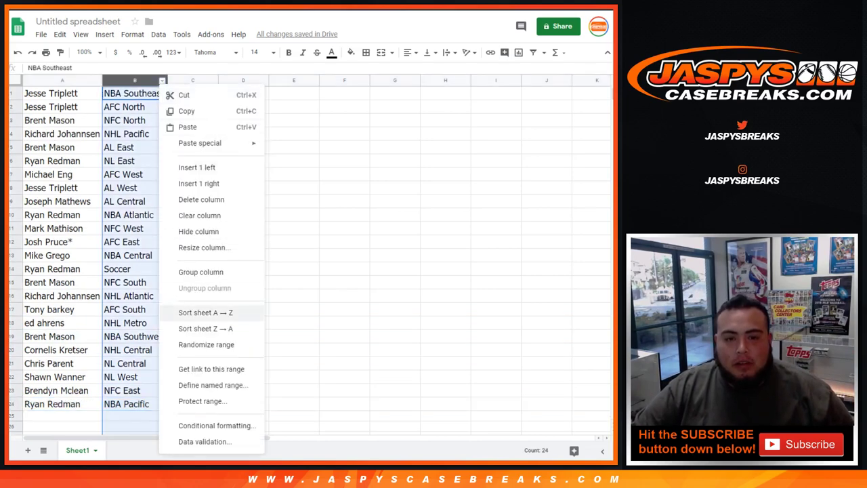
left_click(205, 312)
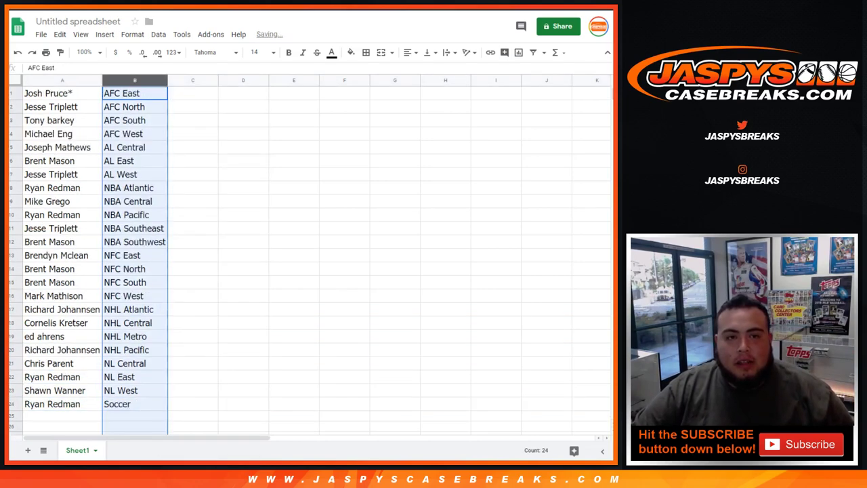
key("ctrl+Tab")
triple_click(390, 181)
key("ctrl+c")
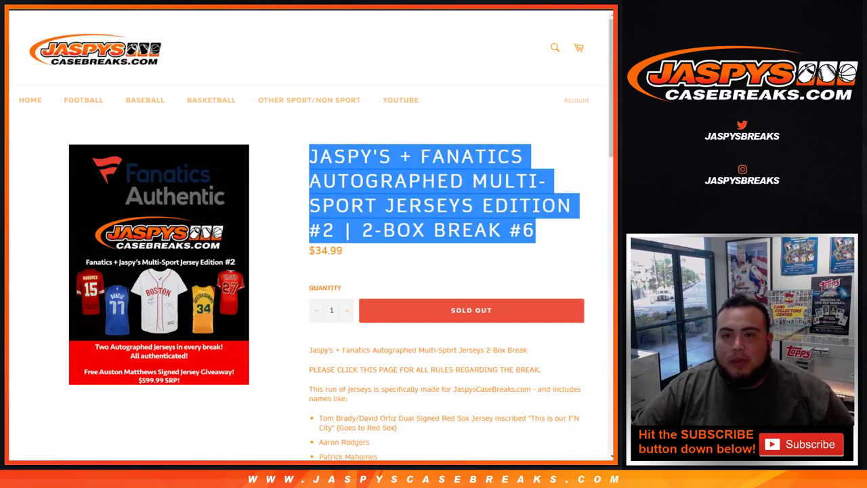
key("ctrl+shift+Tab")
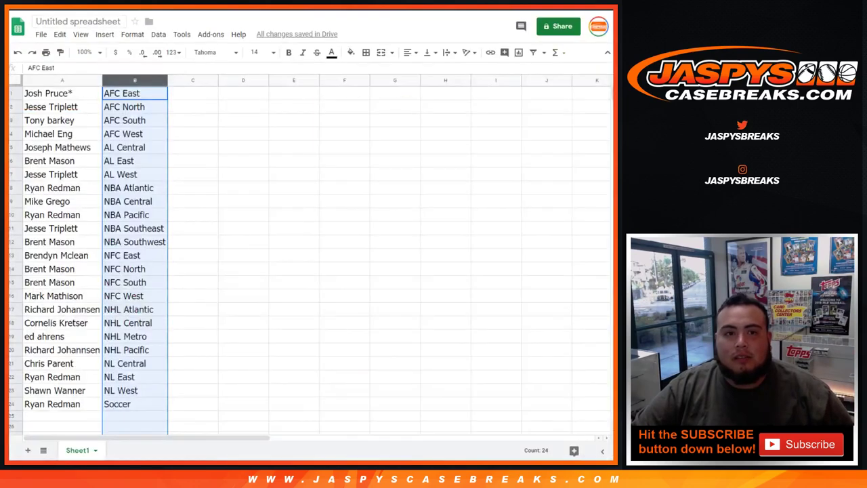
left_click(78, 21)
type("M")
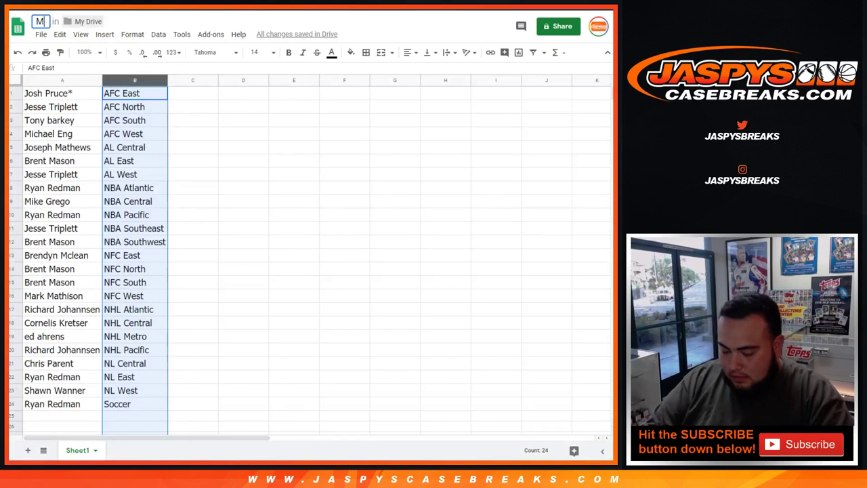
type("ON. 7/")
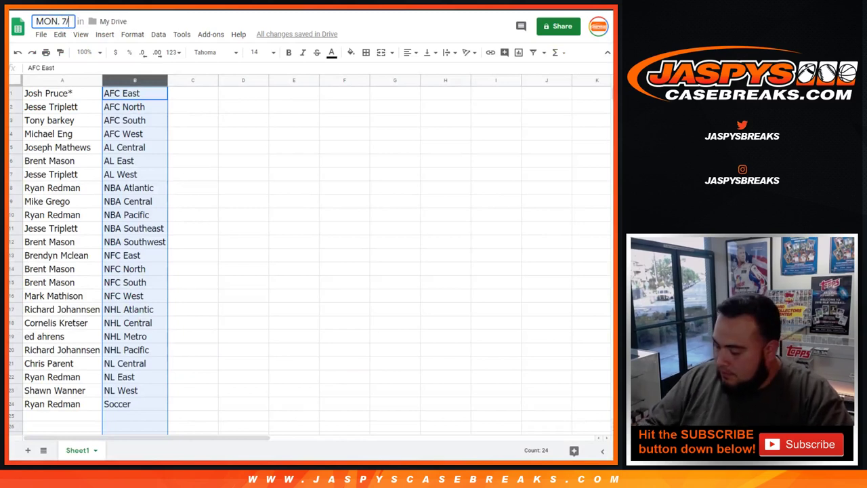
type("8 -")
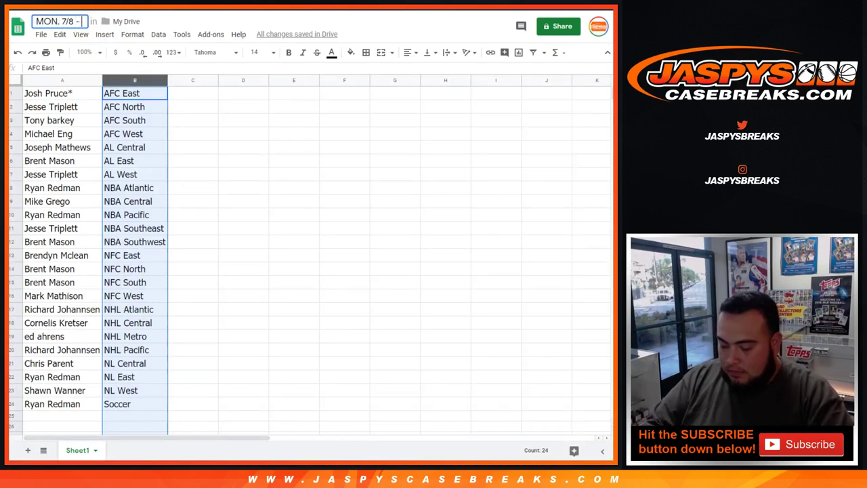
key("ctrl+v")
key("Return")
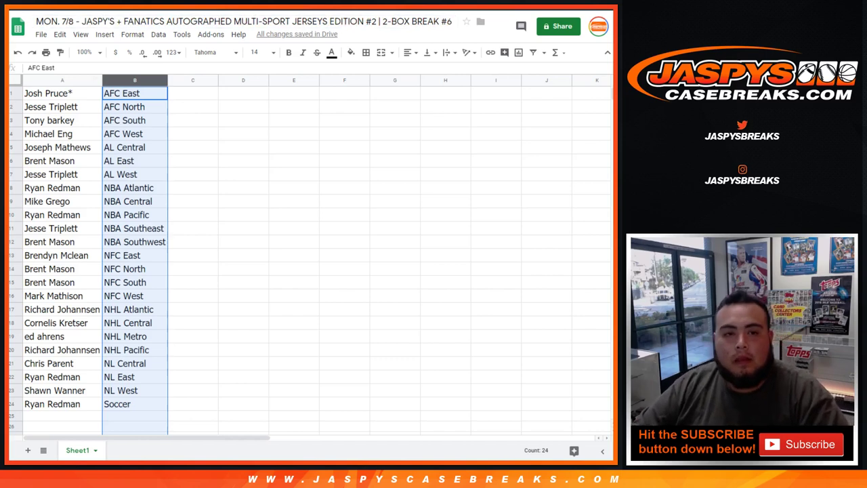
- Apply all borders to the 24-row name and division table
left_click_drag(62, 93, 134, 404)
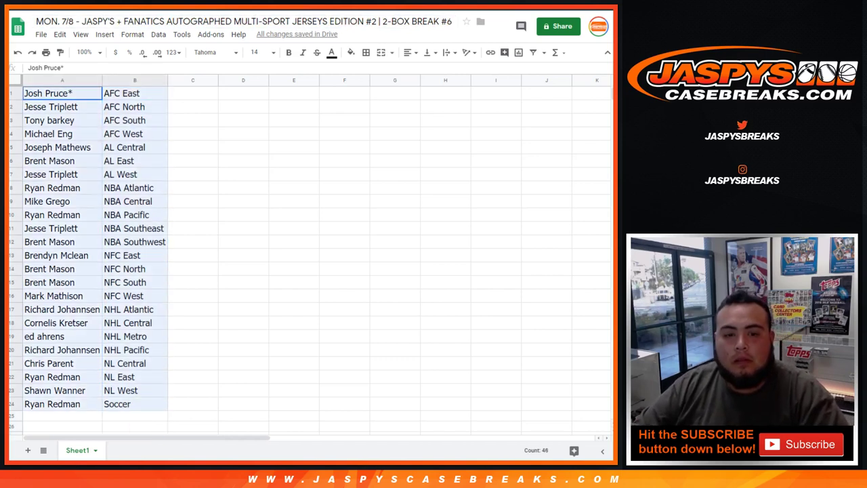
left_click(366, 52)
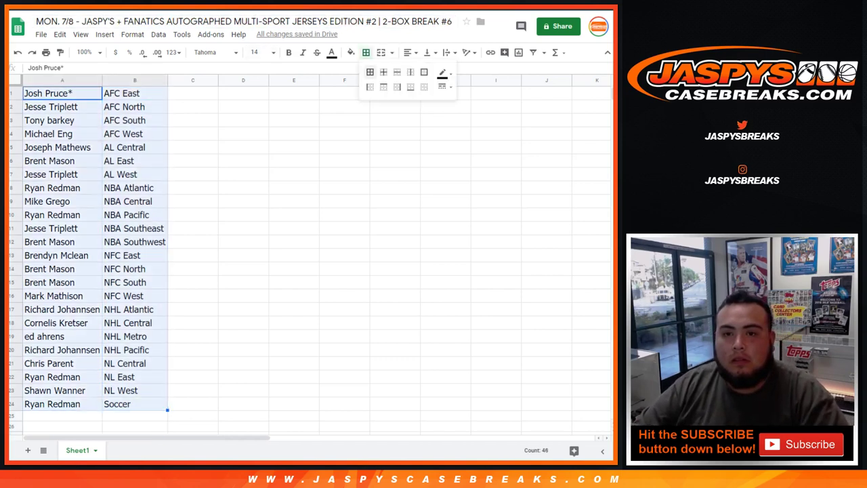
left_click(370, 72)
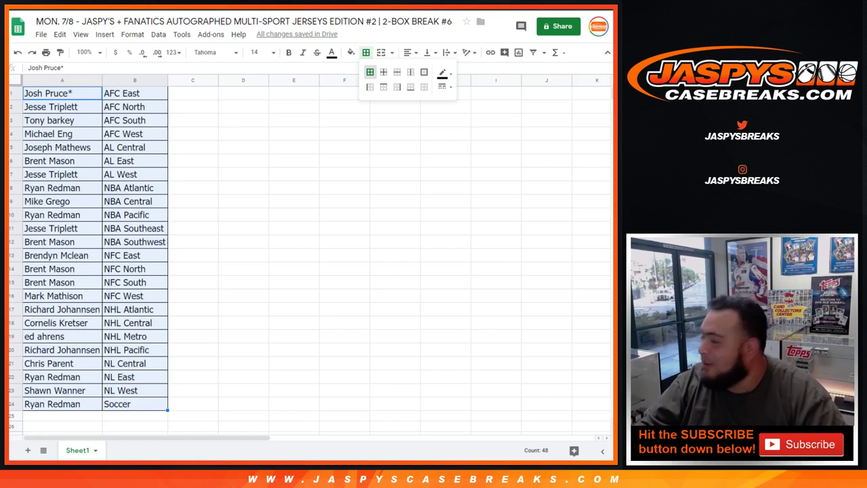
key("Escape")
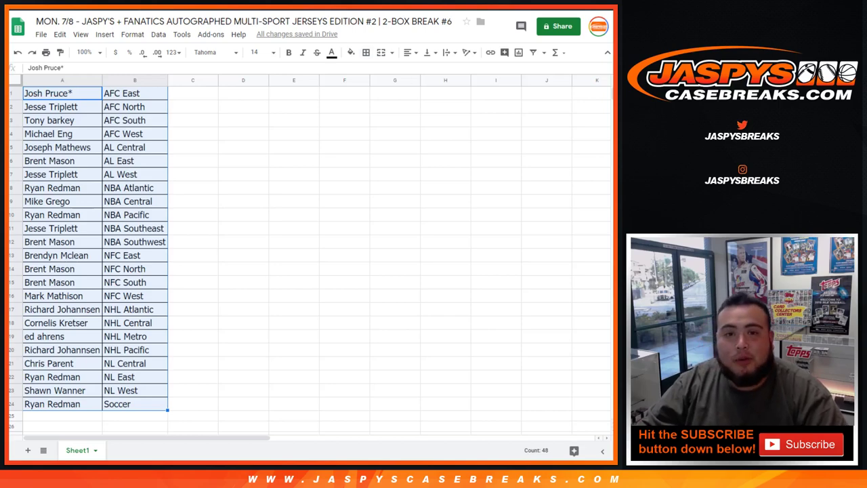
- Print the sheet in portrait orientation with the workbook title as page header
key("ctrl+p")
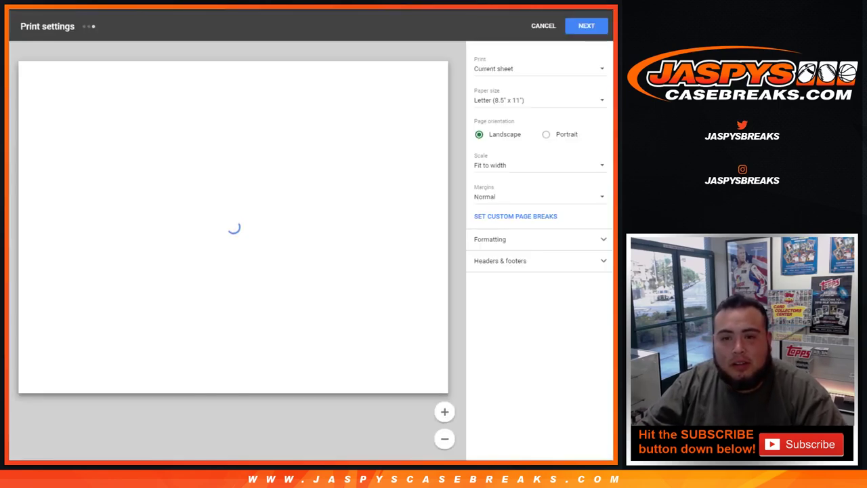
left_click(546, 134)
left_click(500, 260)
left_click(479, 299)
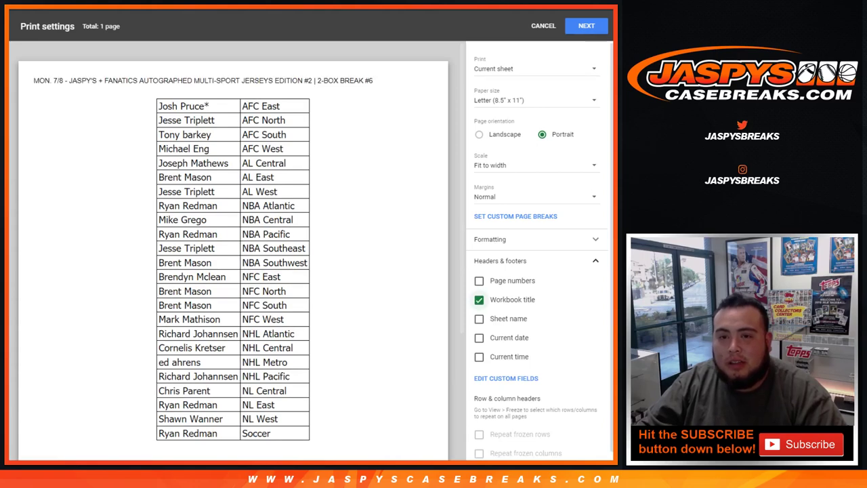
left_click(587, 25)
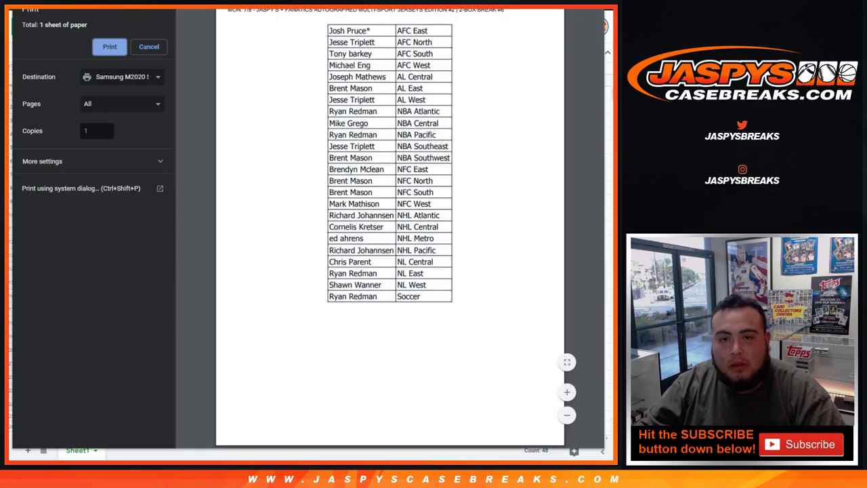
key("Return")
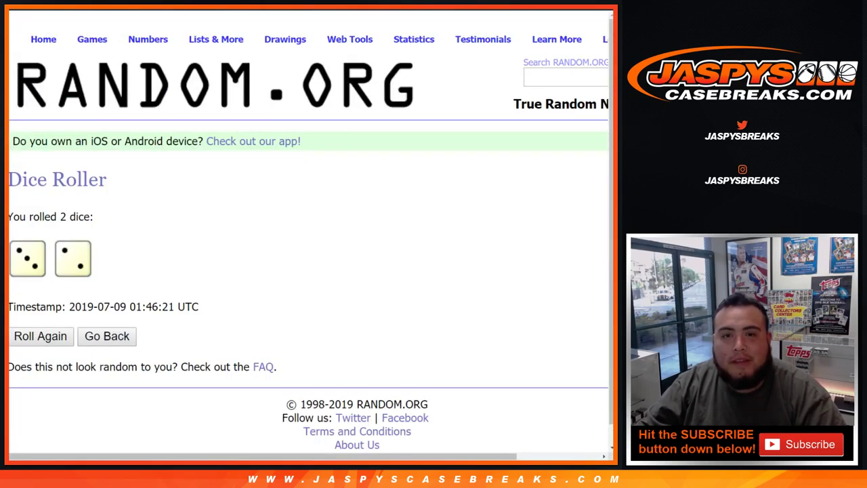
- Return to the List Randomizer and confirm the numbered list ends at 64
key("ctrl+Tab")
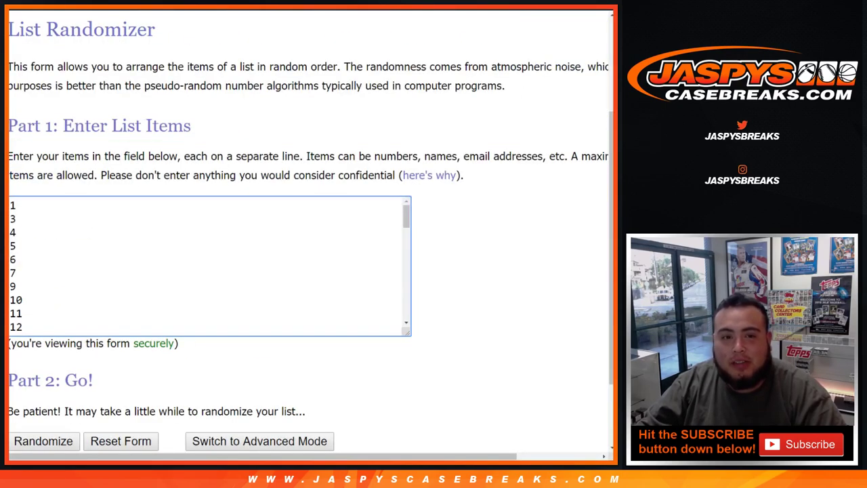
key("ctrl+End")
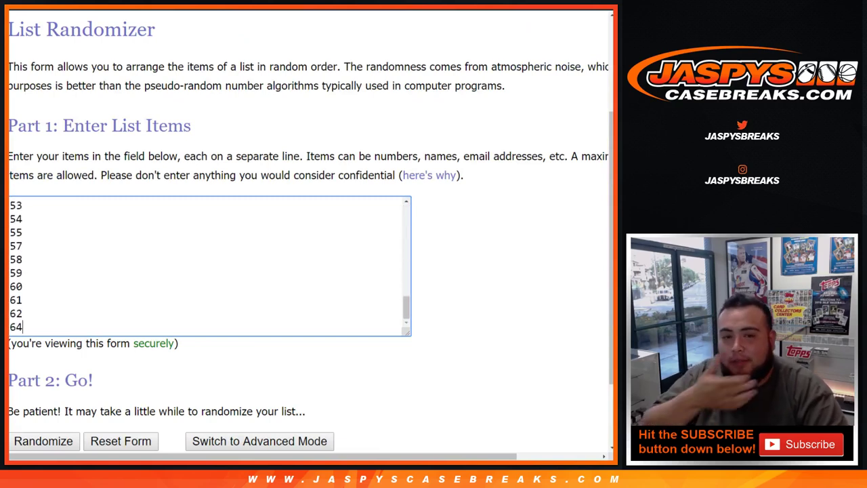